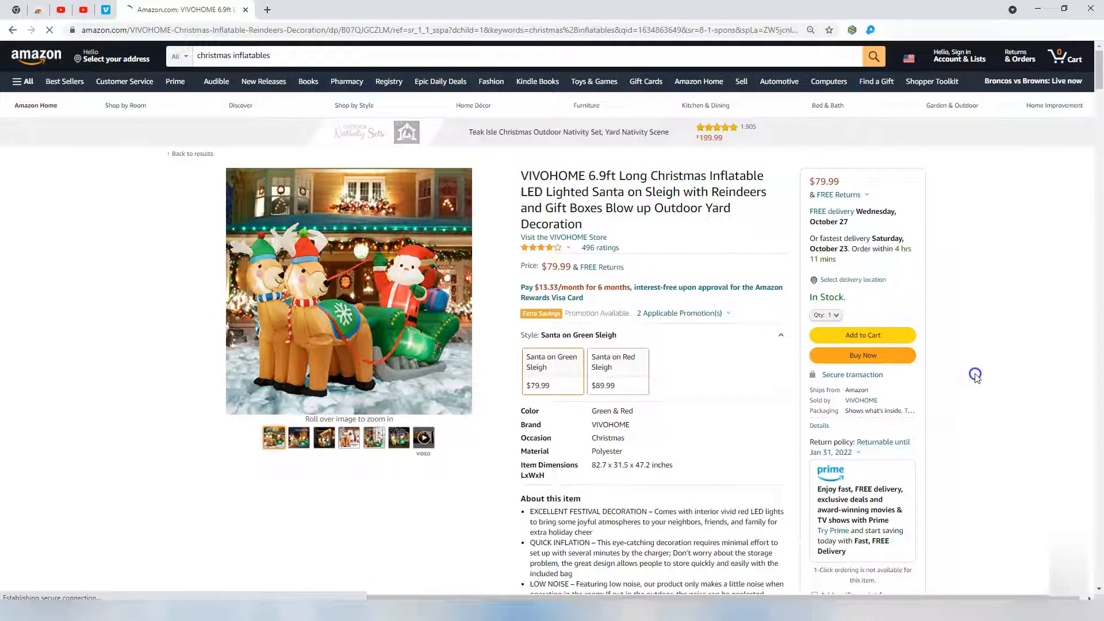
Remove VIVOHOME from the title, optimize it within 99 characters, and delete the leftover 'And G'.
scroll(737, 280, "down", 2)
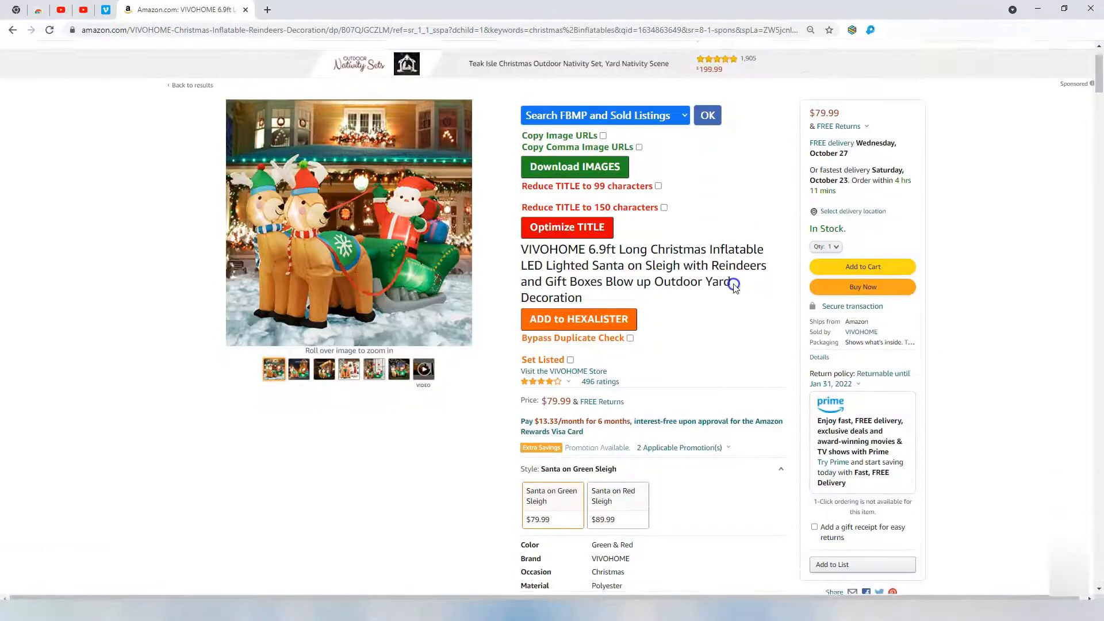
double_click(548, 222)
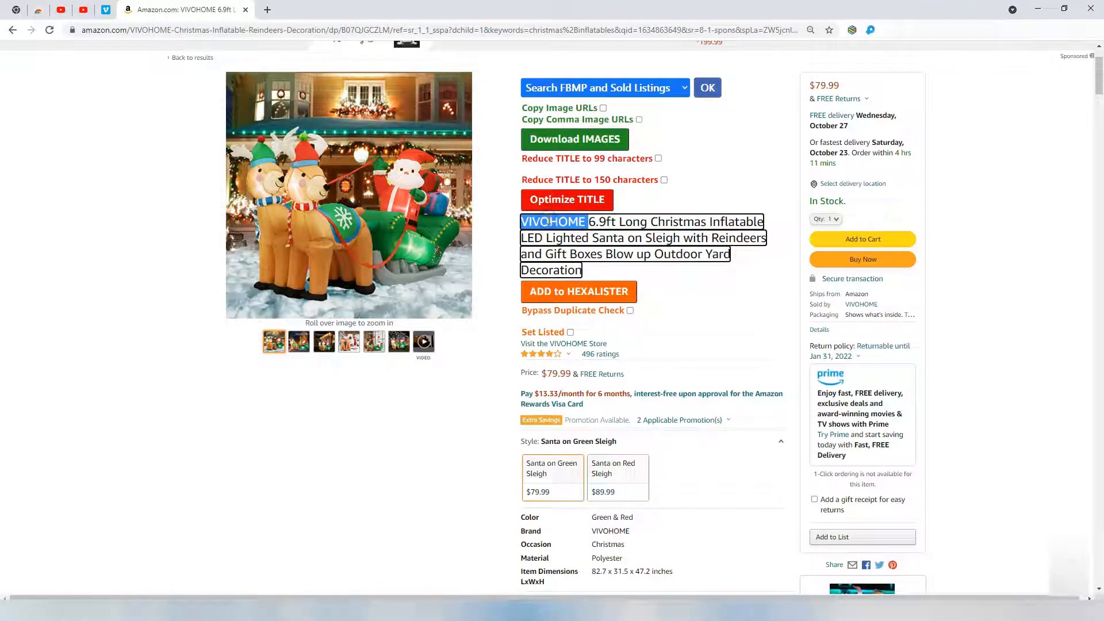
key("BackSpace")
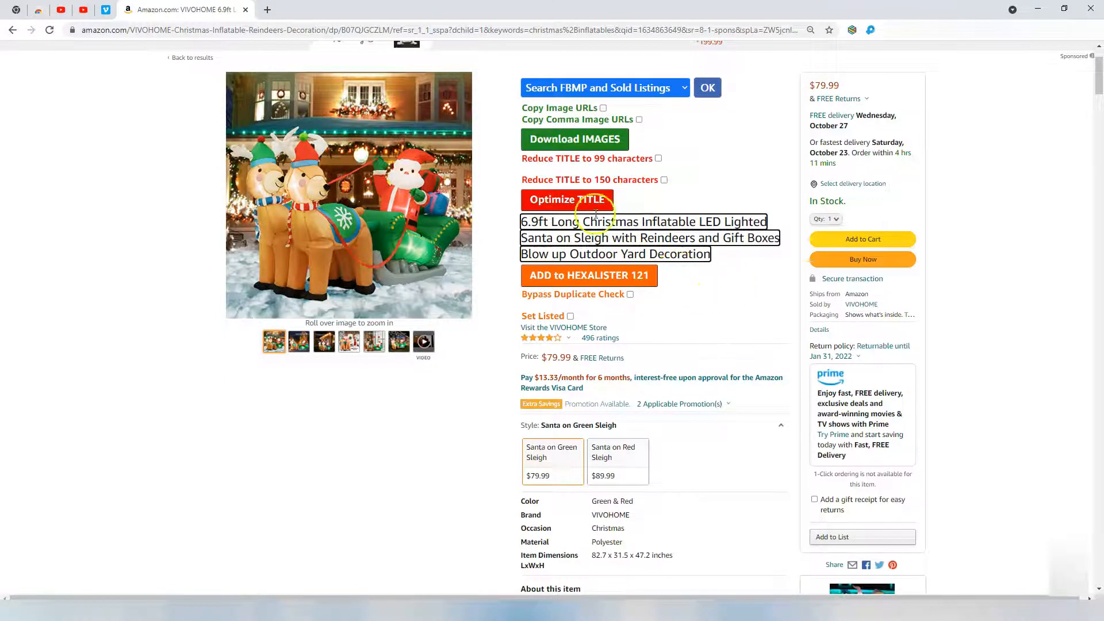
left_click(587, 198)
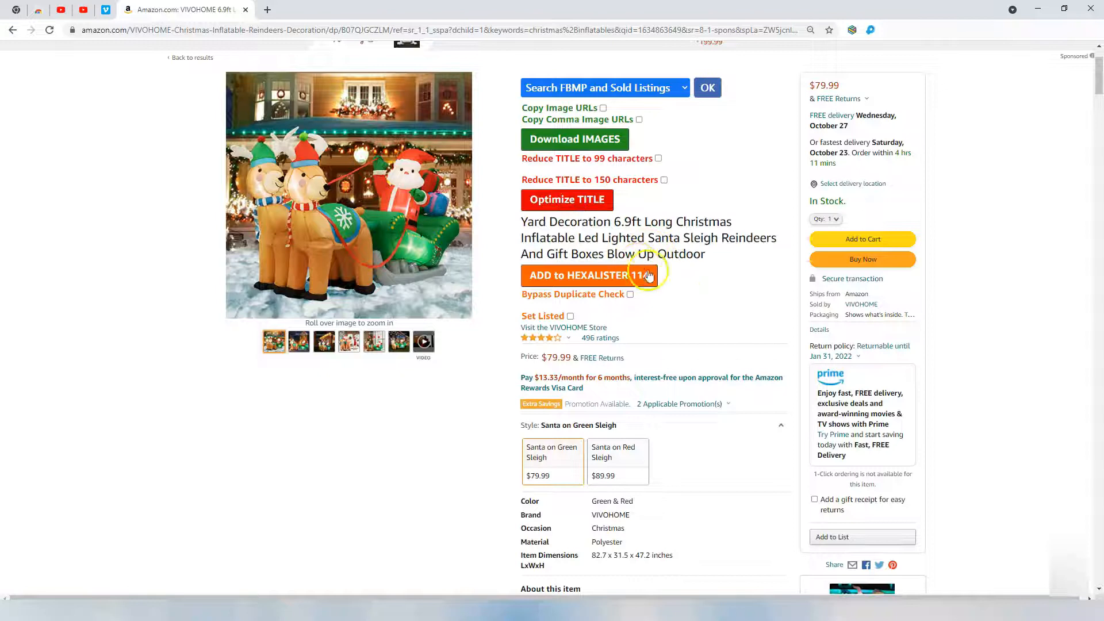
left_click(659, 158)
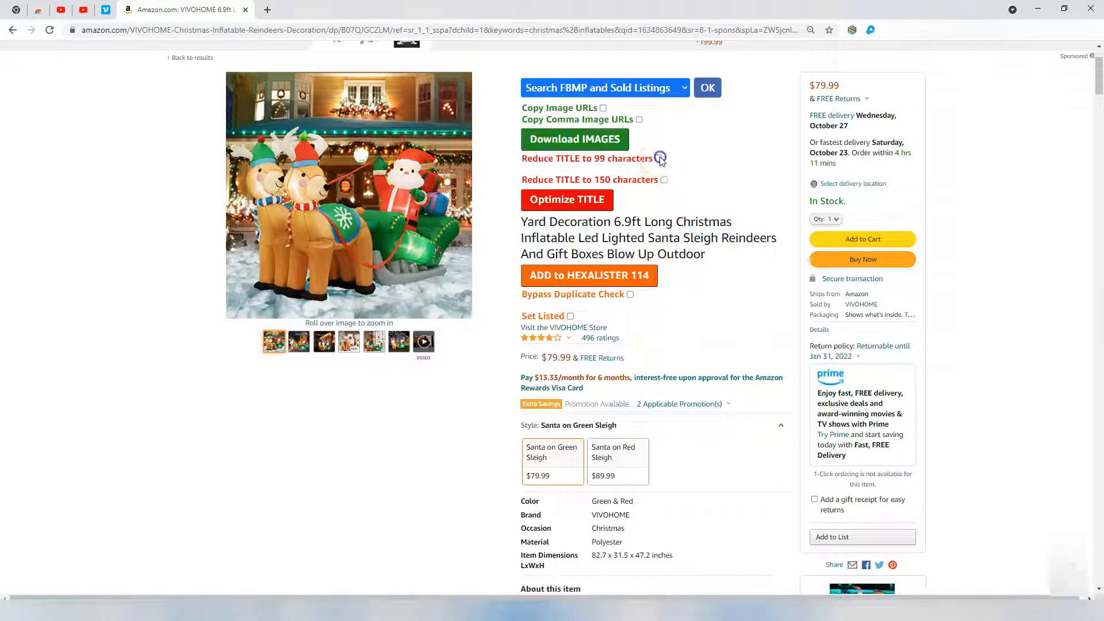
left_click(586, 199)
left_click_drag(633, 255, 579, 254)
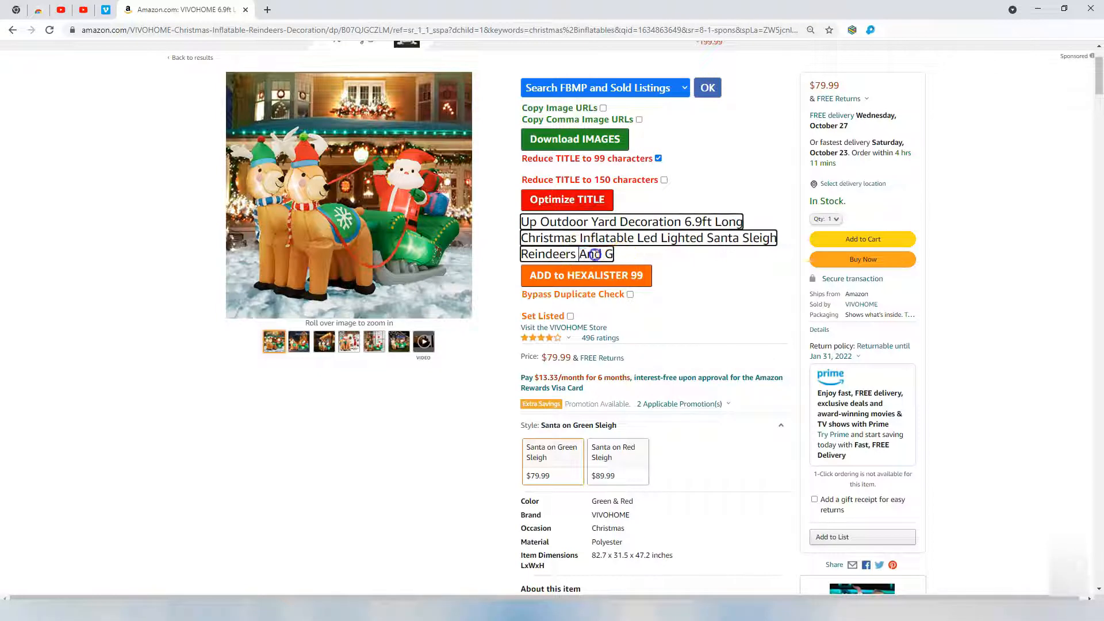
key("BackSpace")
Enable Bypass Duplicate Check and reshuffle the title until it starts with 'Decoration'.
left_click(651, 223)
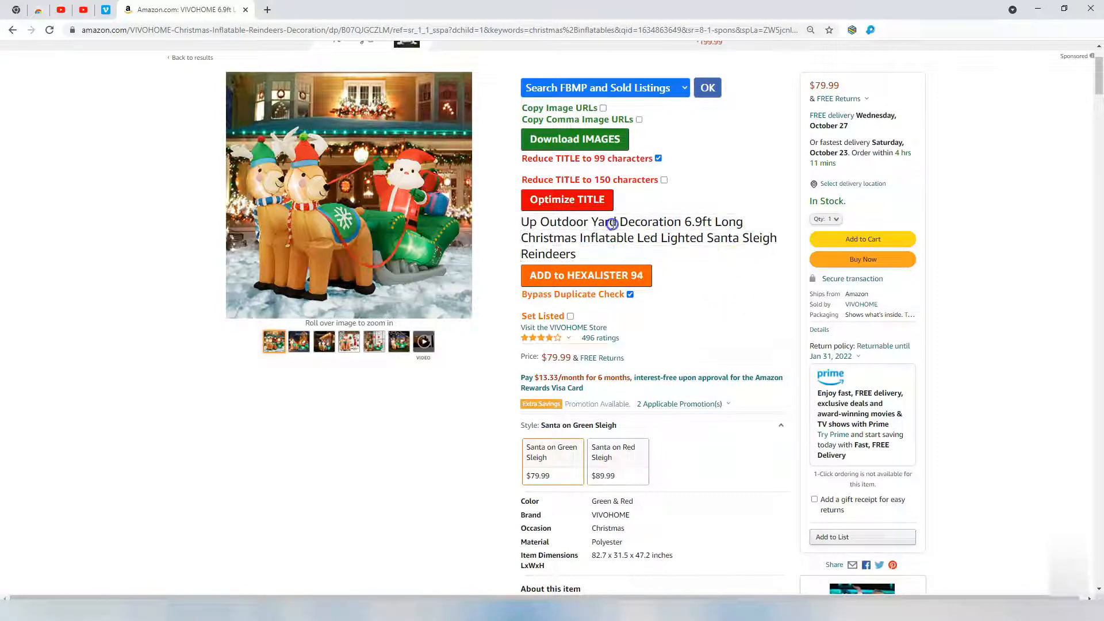
left_click(591, 205)
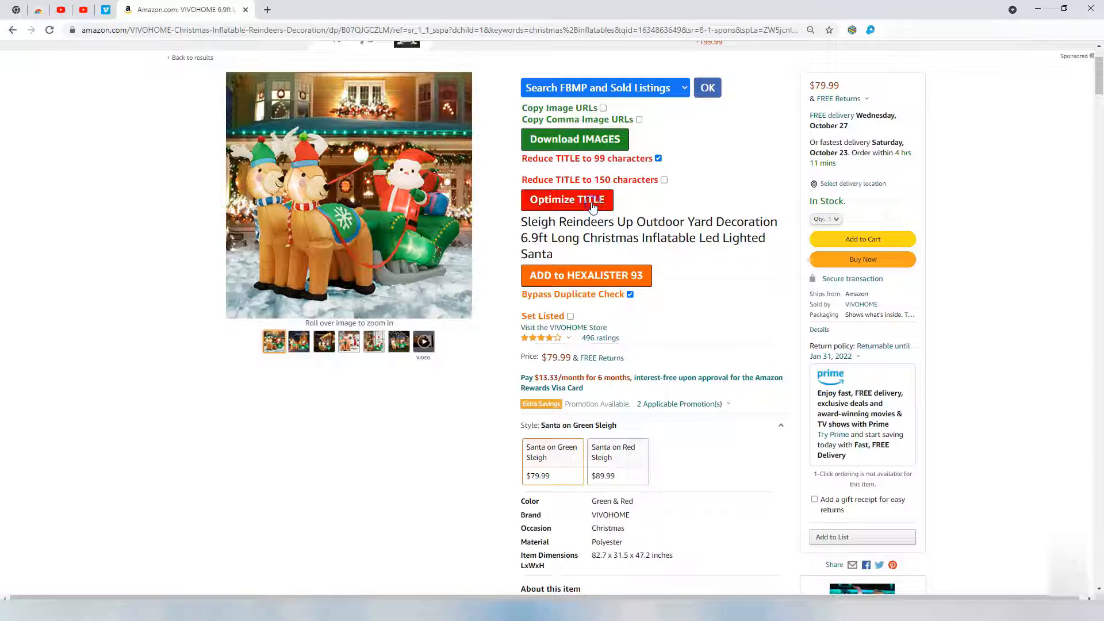
left_click(544, 237)
left_click(562, 206)
left_click(561, 206)
left_click(561, 206)
left_click(561, 206)
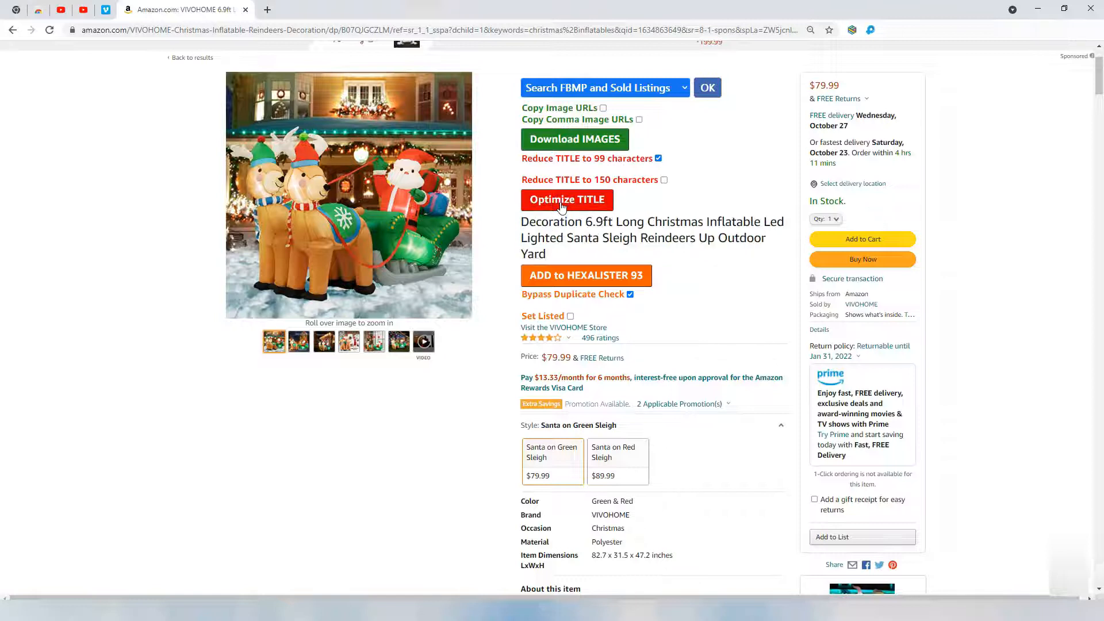
Delete the 'About this item' heading from the sleigh's description box.
scroll(689, 312, "down", 1)
scroll(690, 312, "down", 7)
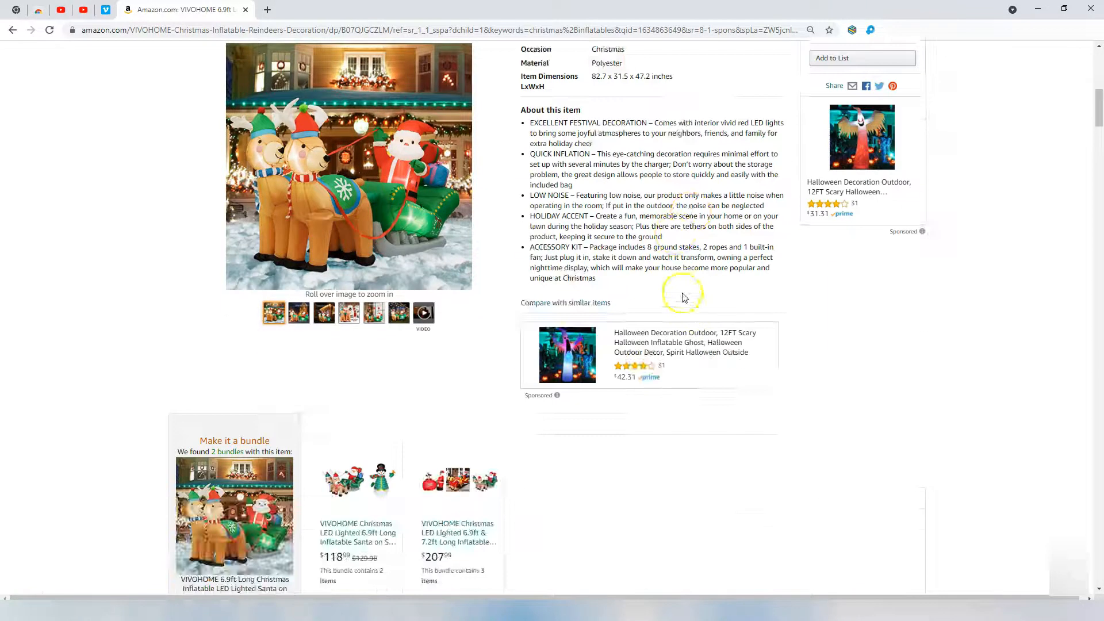
scroll(695, 311, "up", 2)
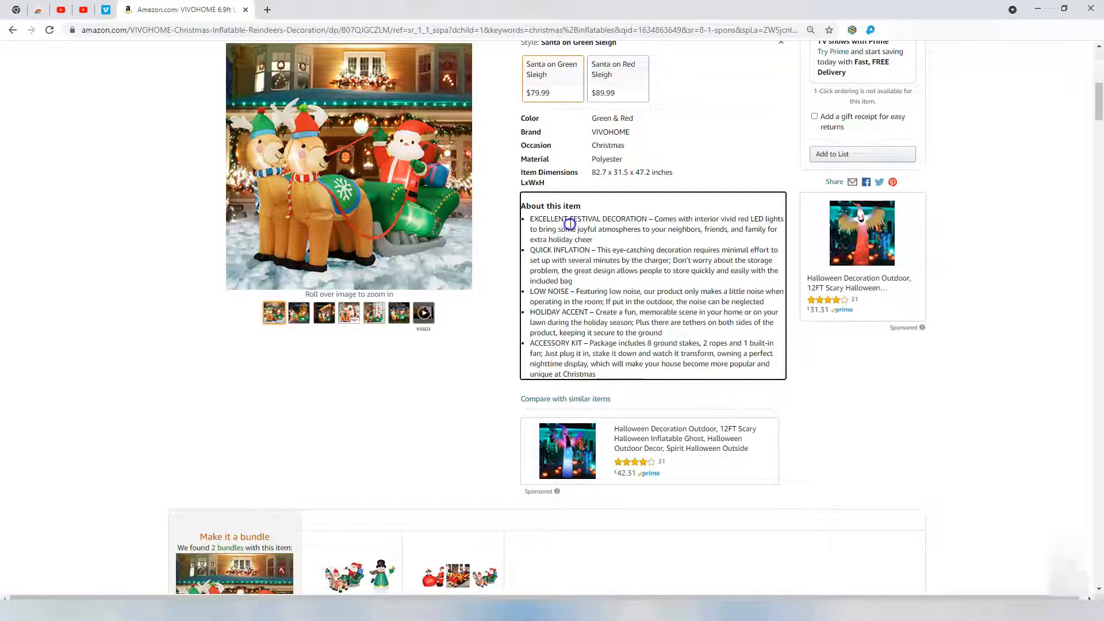
triple_click(551, 206)
key("BackSpace")
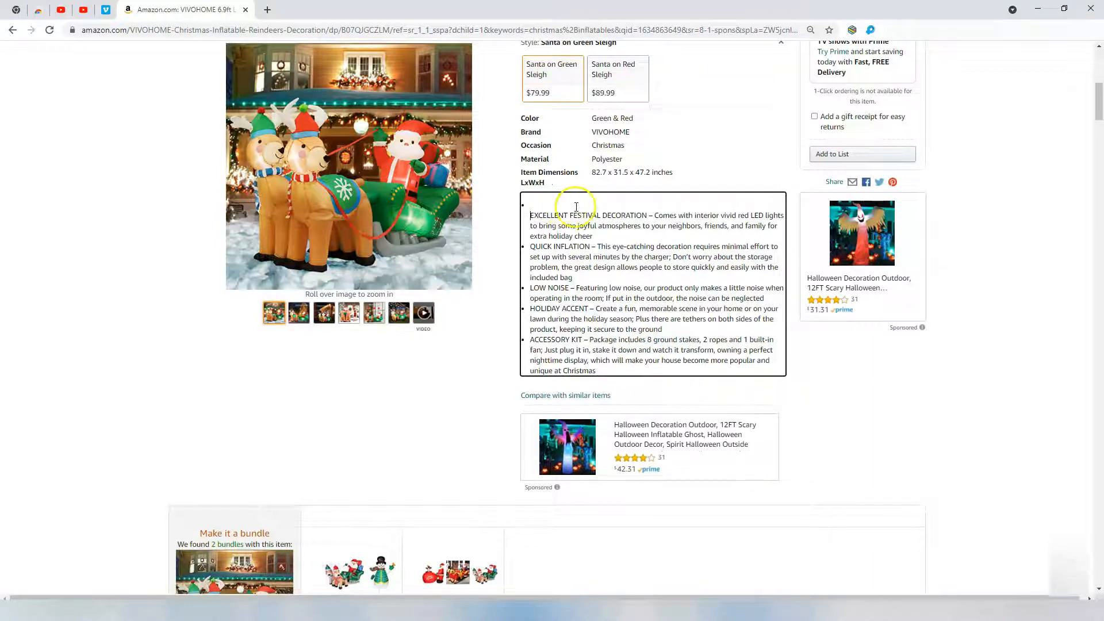
scroll(752, 163, "up", 2)
scroll(752, 164, "up", 3)
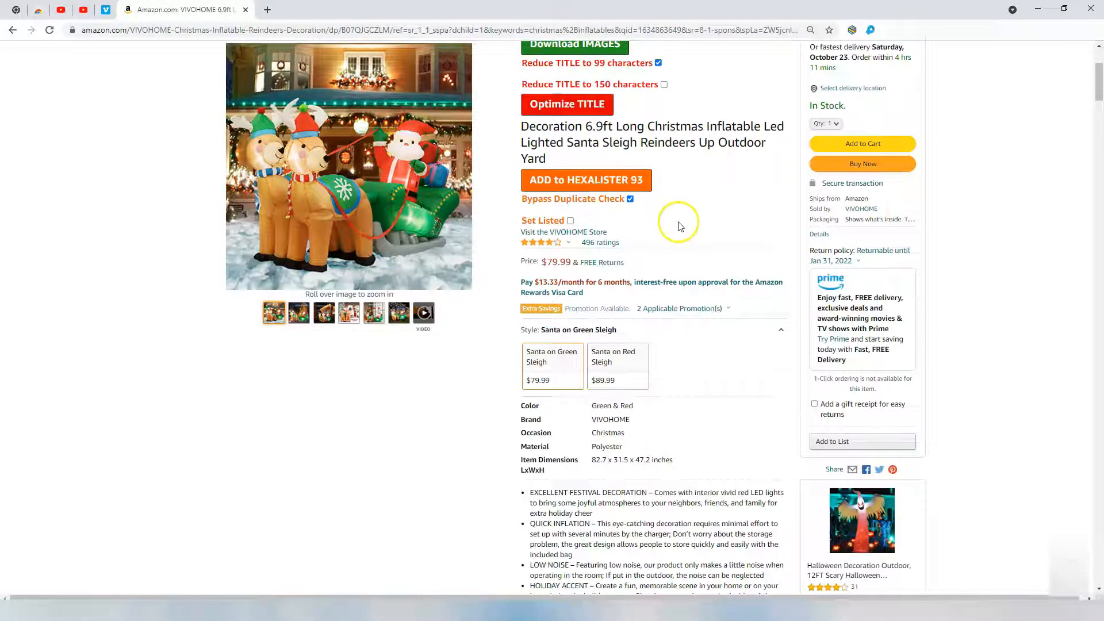
Change the list price from 98.99 to 99, save, and enter 7 for FB shipping.
left_click(852, 30)
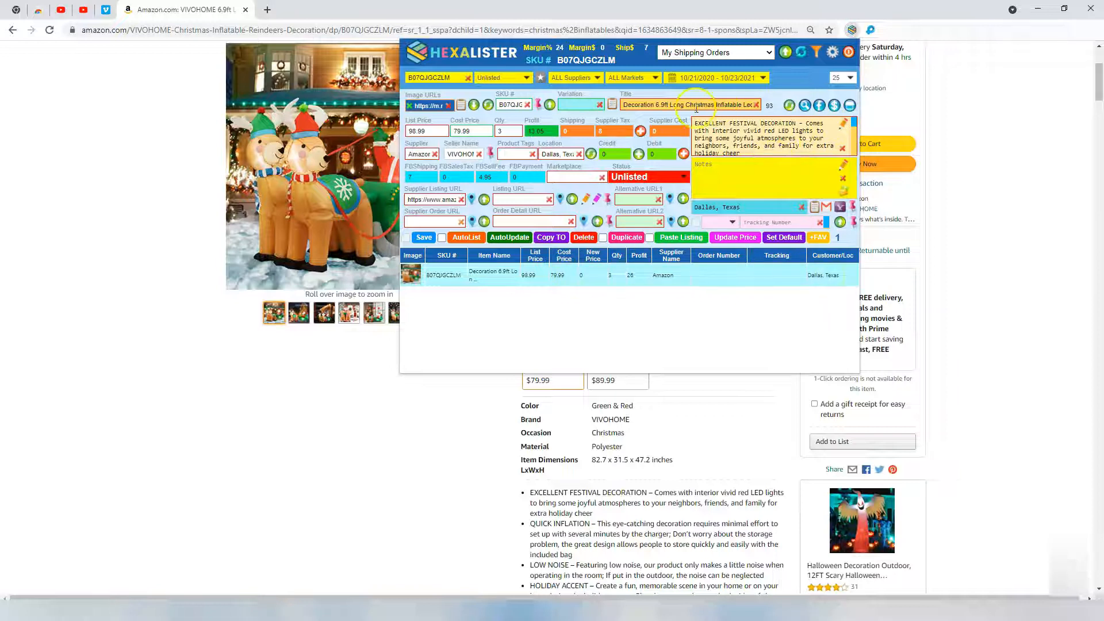
left_click_drag(425, 134, 387, 136)
type("99")
left_click(424, 238)
type("7")
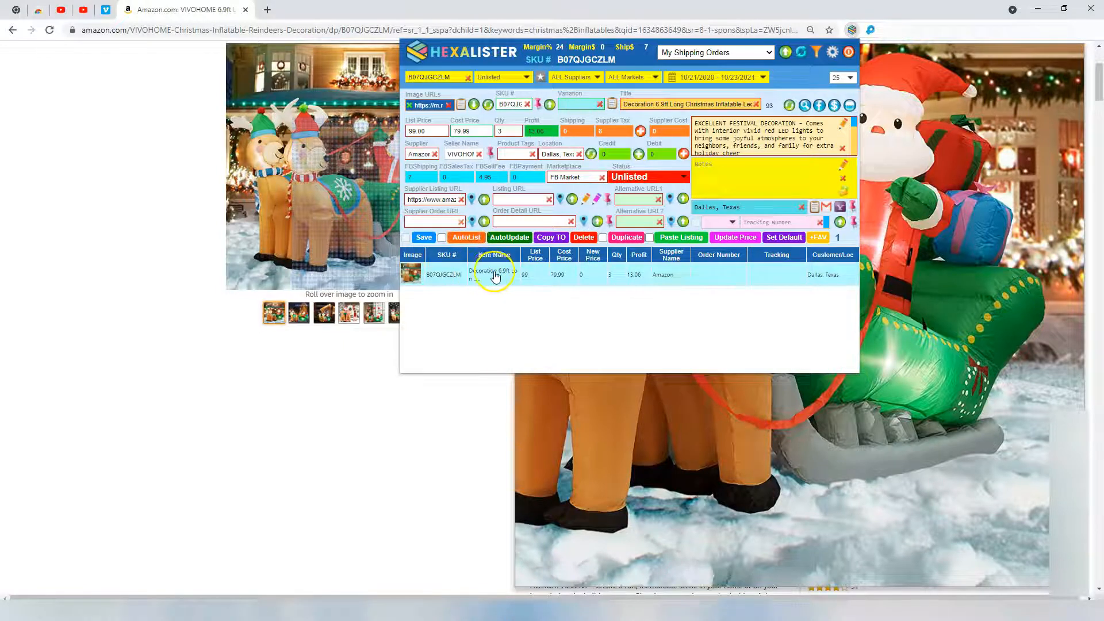
Duplicate the sleigh listing and save the copy with location Irvine, California.
left_click(626, 238)
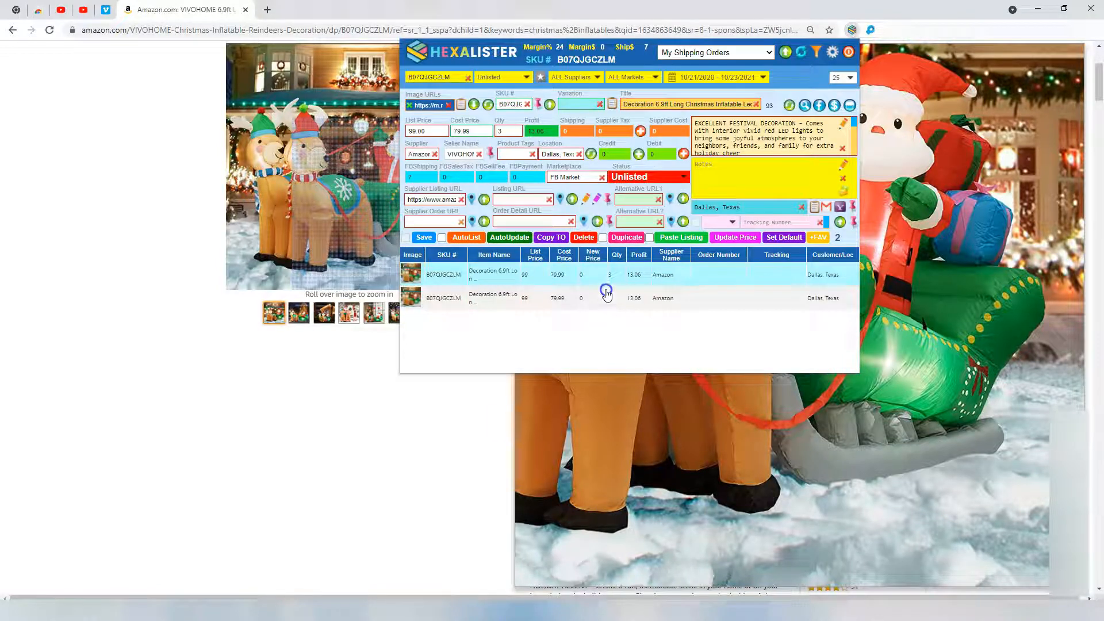
left_click(591, 154)
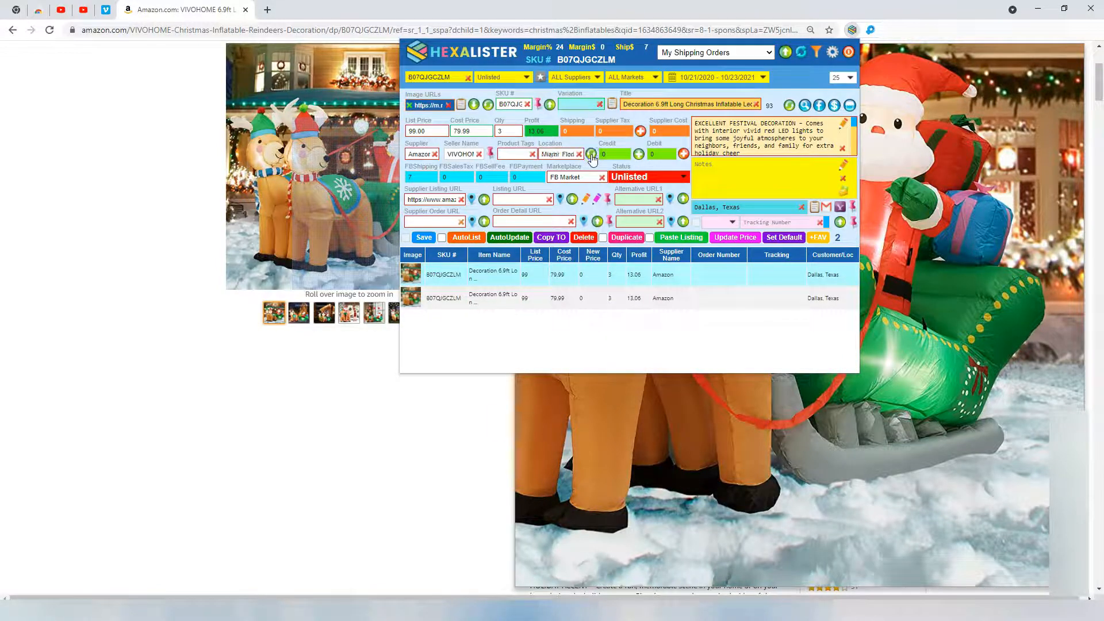
left_click(566, 154)
left_click(423, 237)
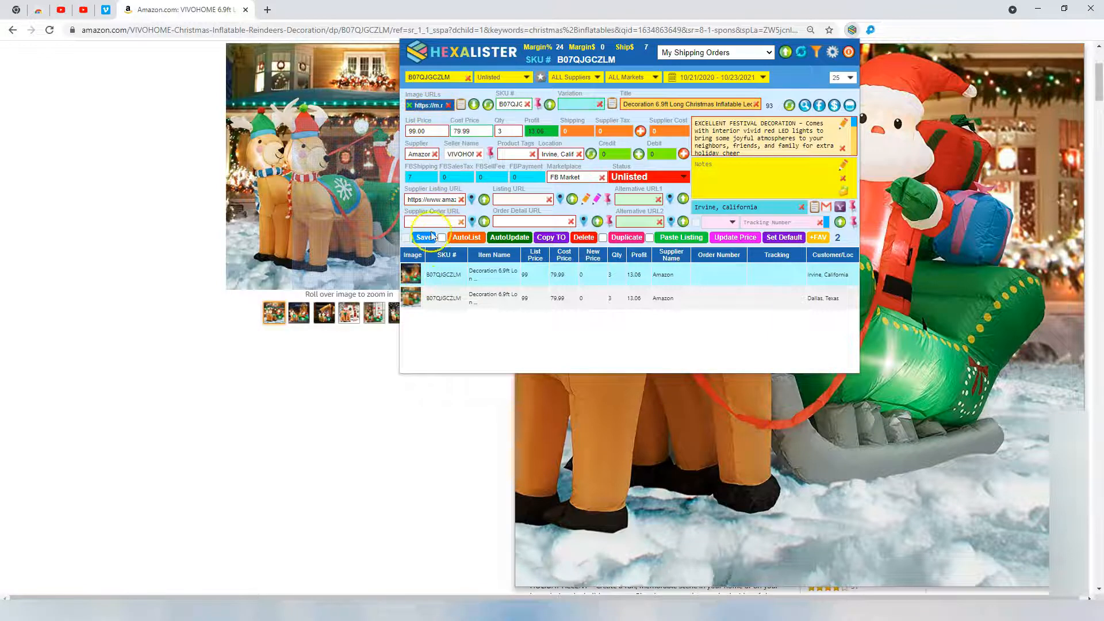
Load the Dallas, Texas sleigh entry and auto-list it on Facebook Marketplace.
left_click(438, 299)
left_click(453, 303)
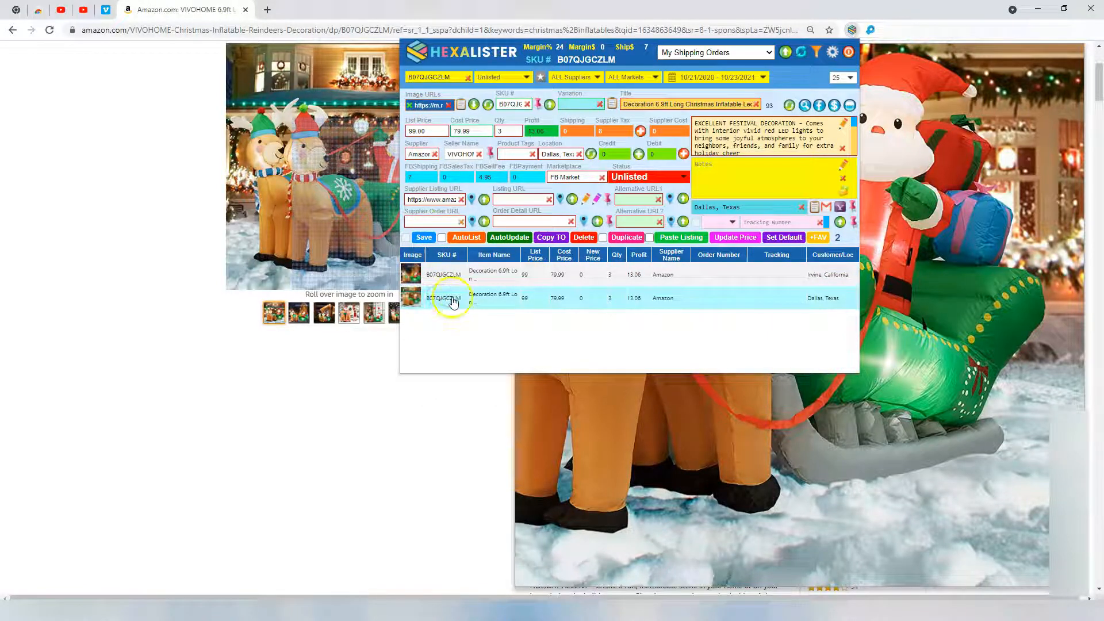
left_click(447, 279)
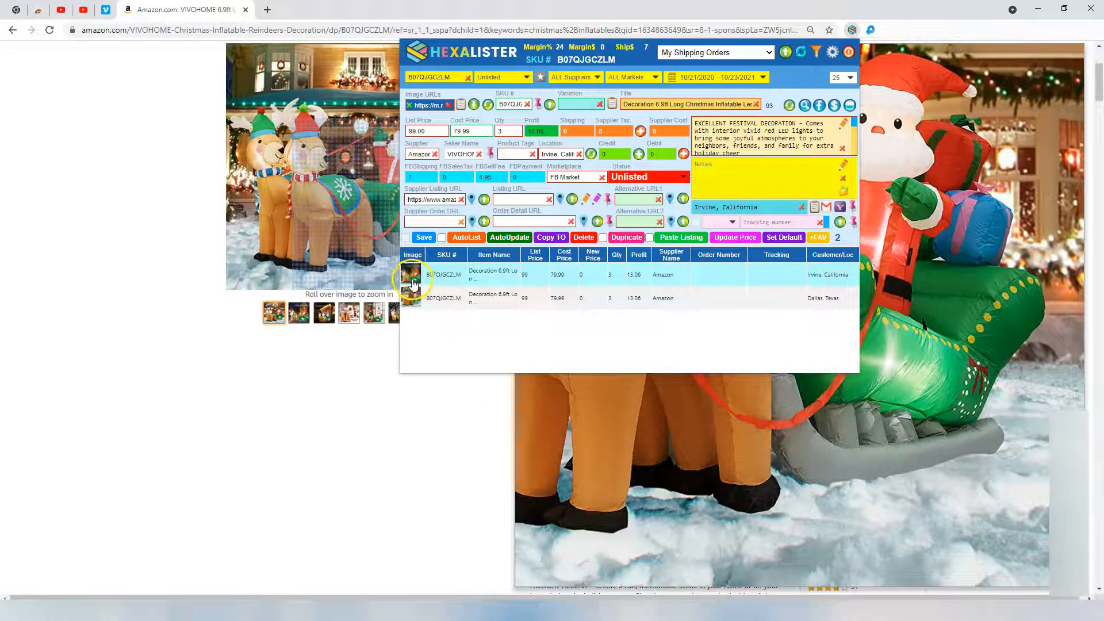
left_click(442, 299)
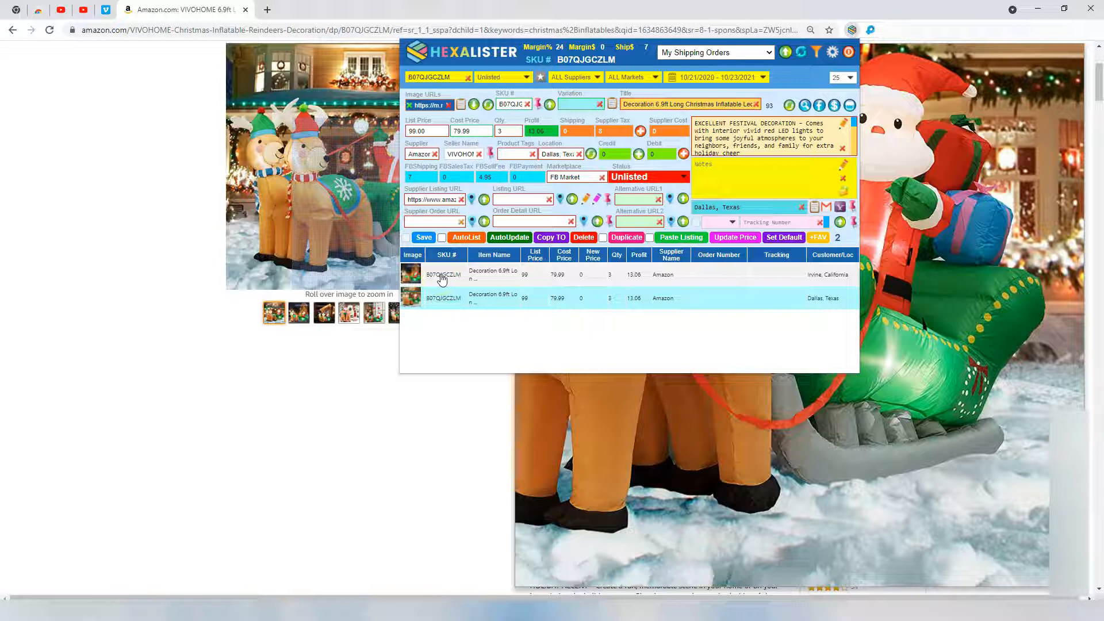
left_click(438, 297)
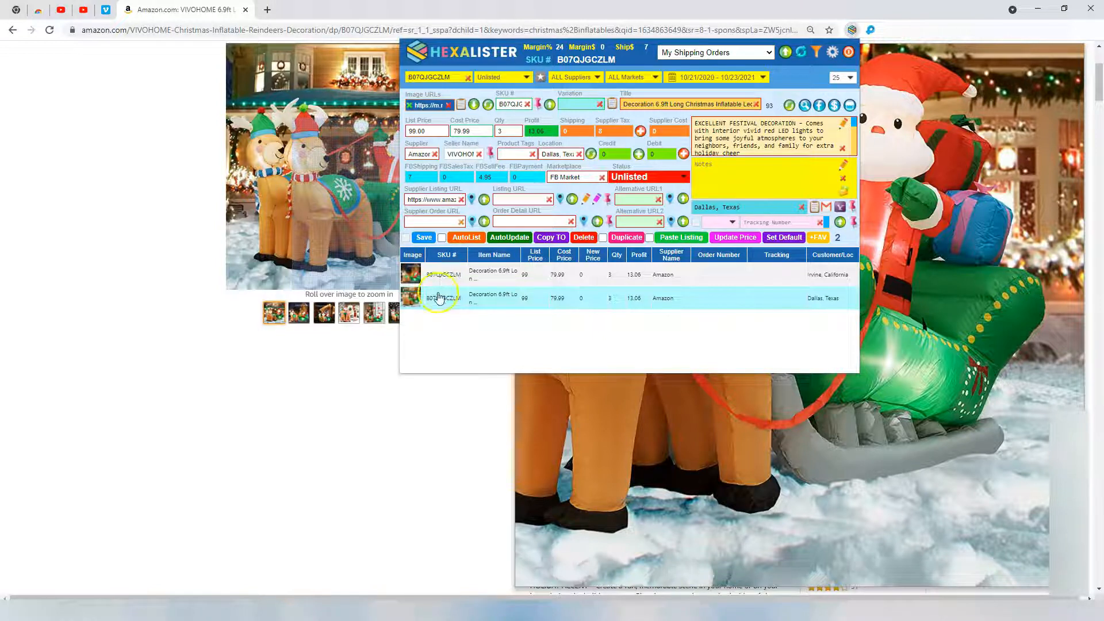
left_click(476, 239)
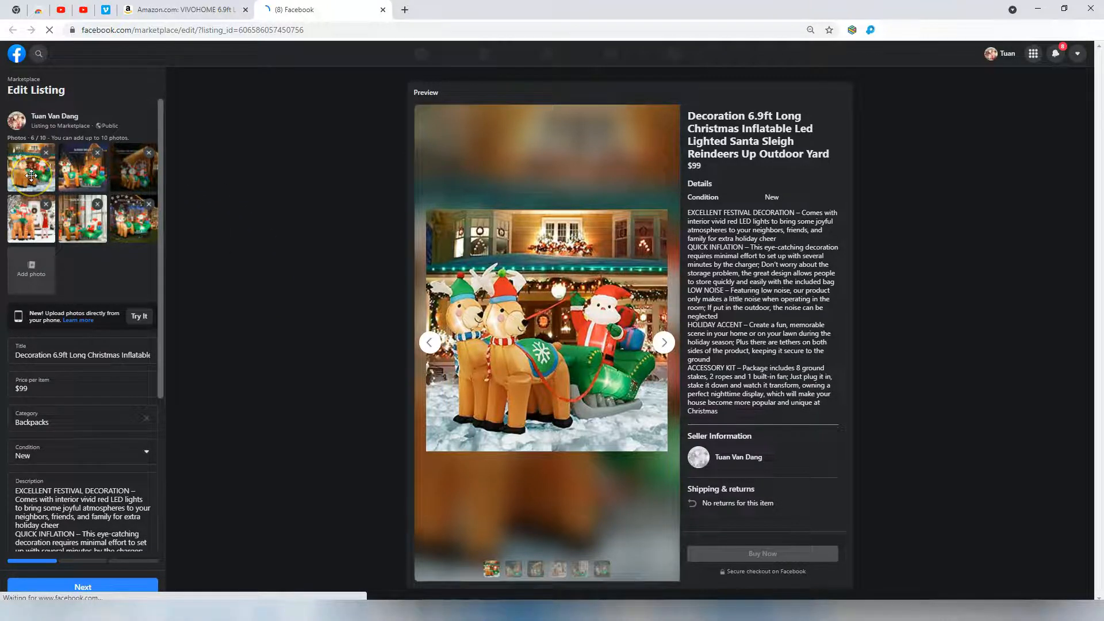
Advance the Dallas listing to delivery method, then view Your Listings with Hexalister's panel.
scroll(111, 494, "down", 3)
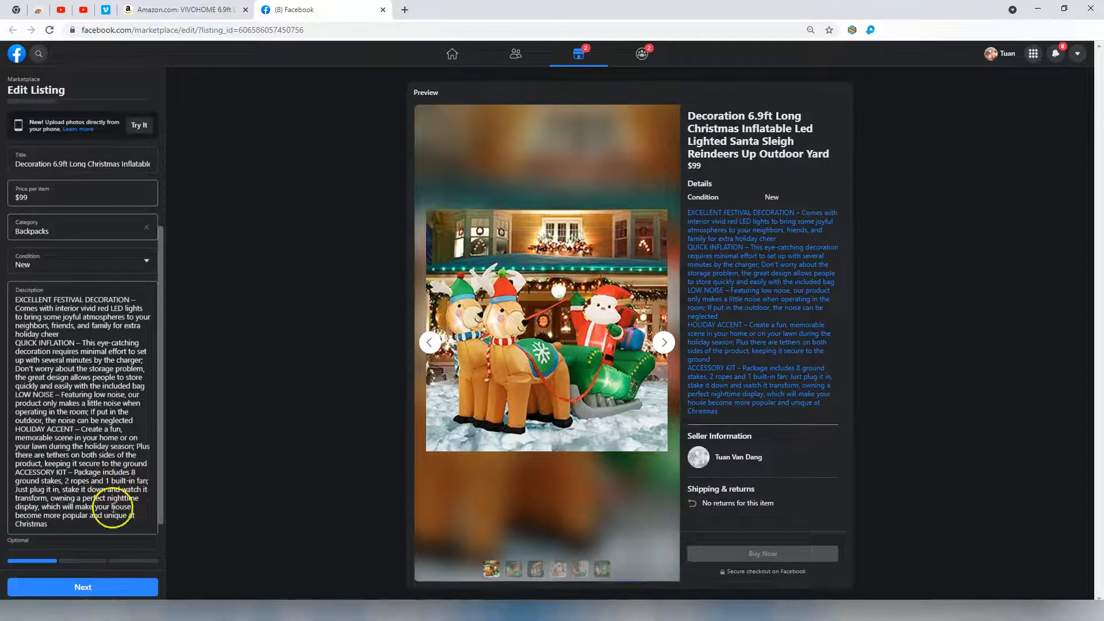
left_click(115, 592)
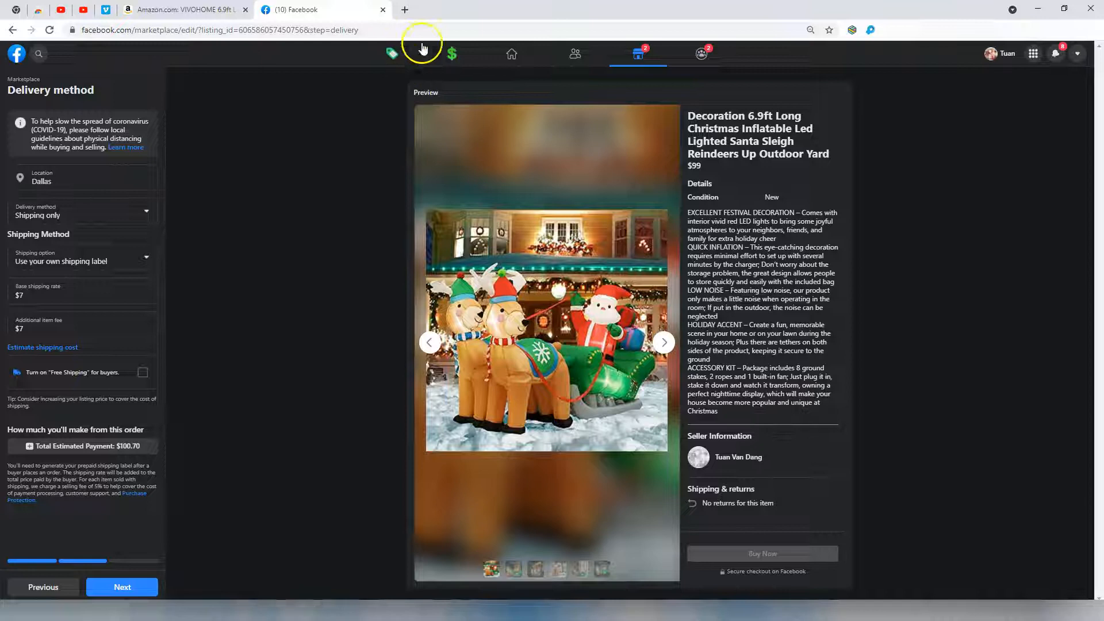
left_click(393, 57)
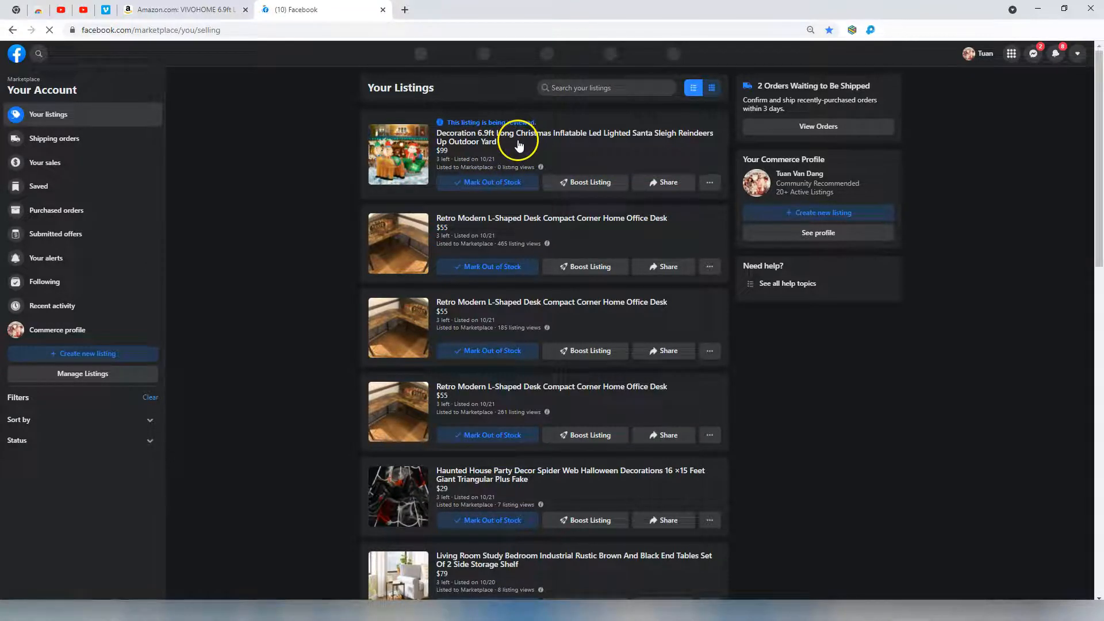
left_click(852, 29)
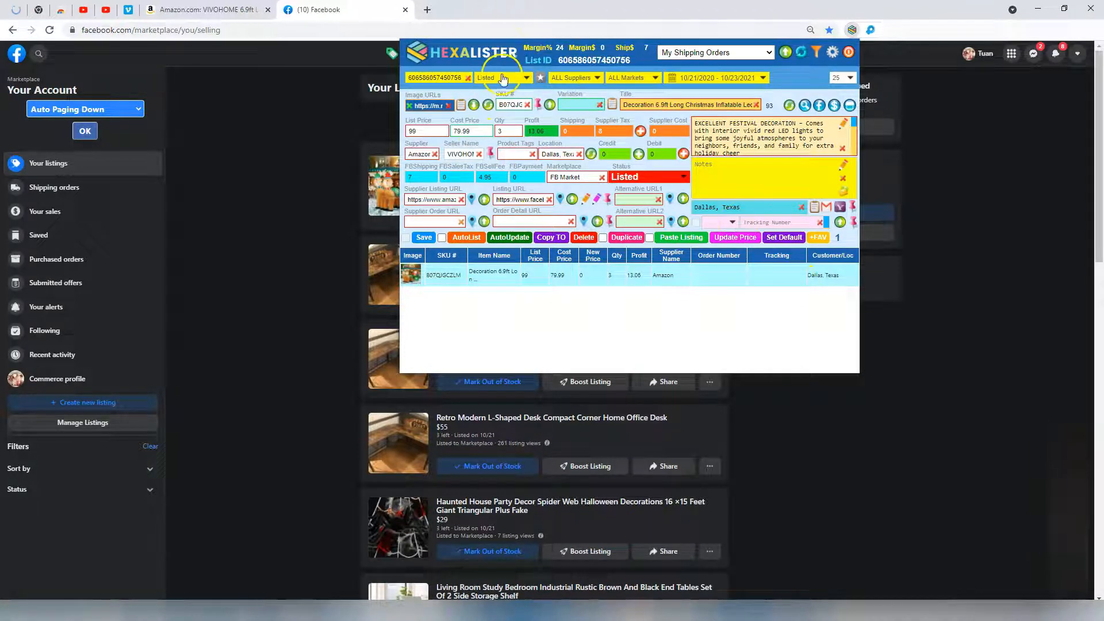
Filter to Unlisted entries, load the Irvine sleigh copy, untick the option beside Save, and auto-list it.
left_click(499, 78)
left_click(490, 87)
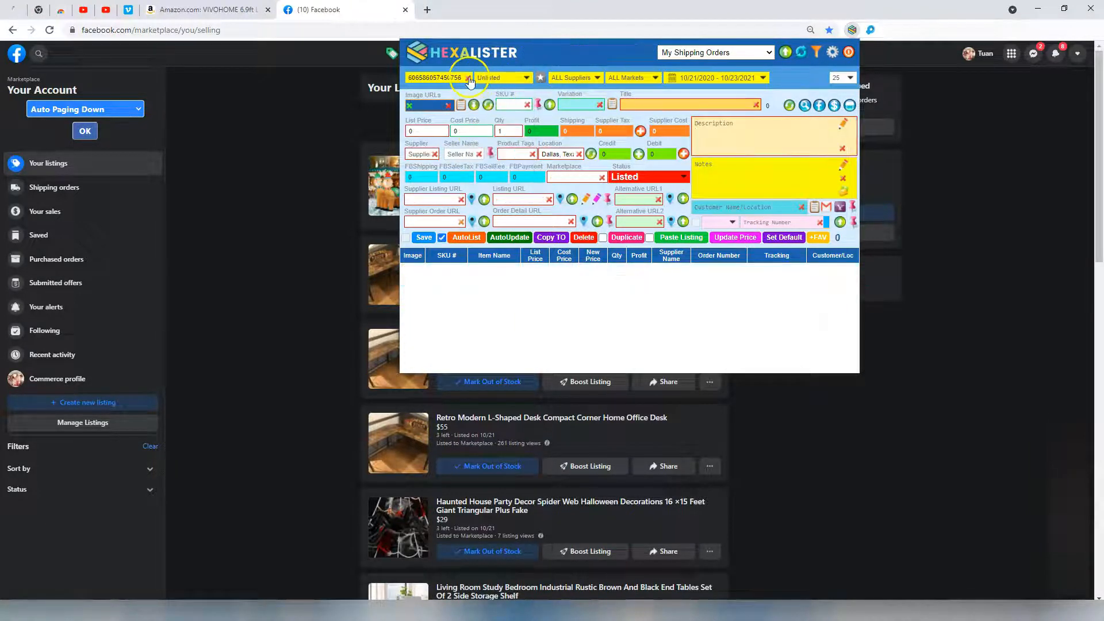
left_click(485, 280)
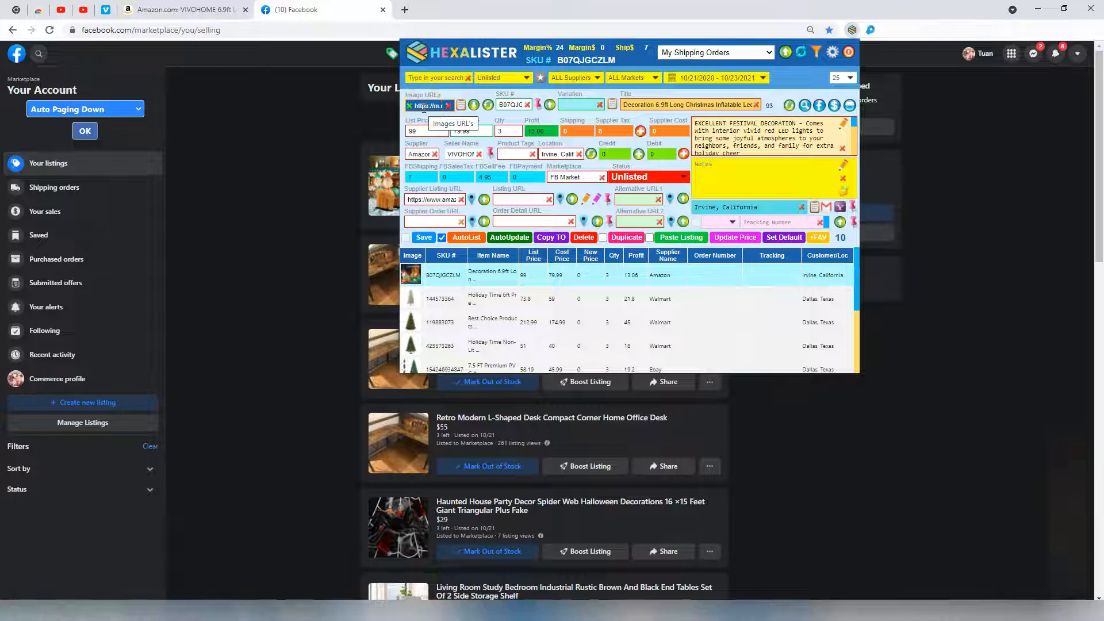
left_click(442, 238)
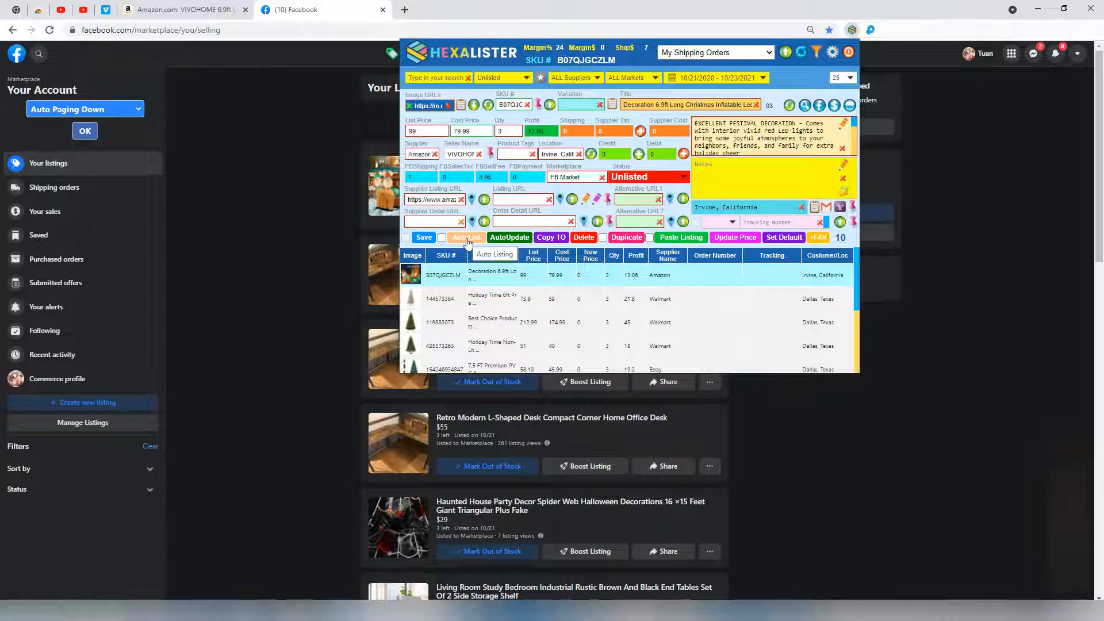
left_click(467, 239)
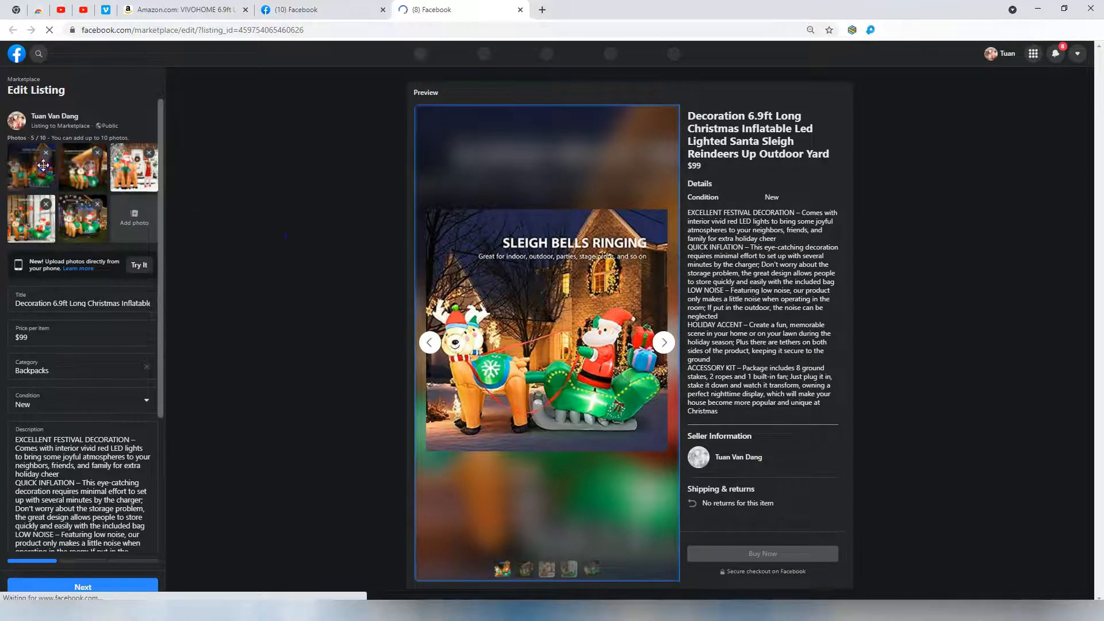
Step through the Irvine listing's location, delivery and offers pages and submit with Update.
left_click(110, 484)
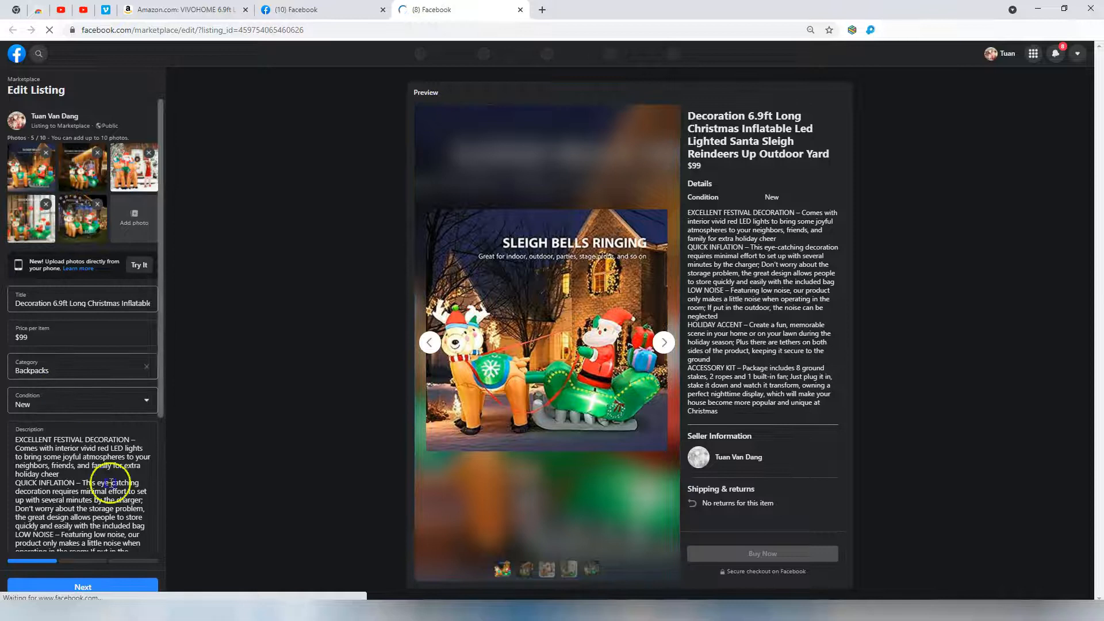
left_click(114, 586)
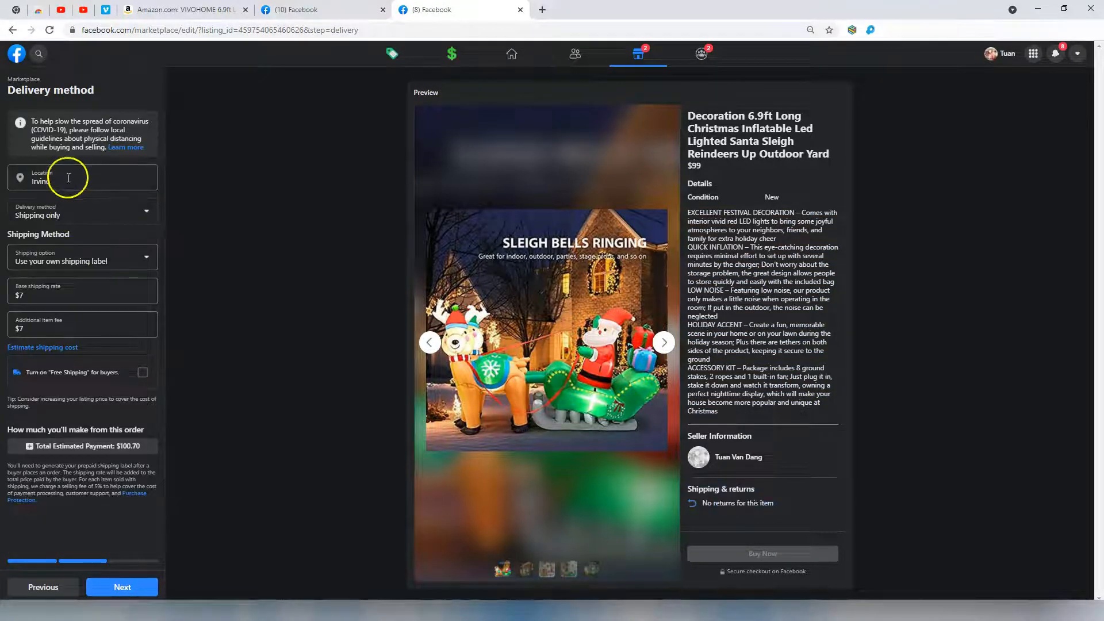
left_click(133, 585)
left_click(134, 586)
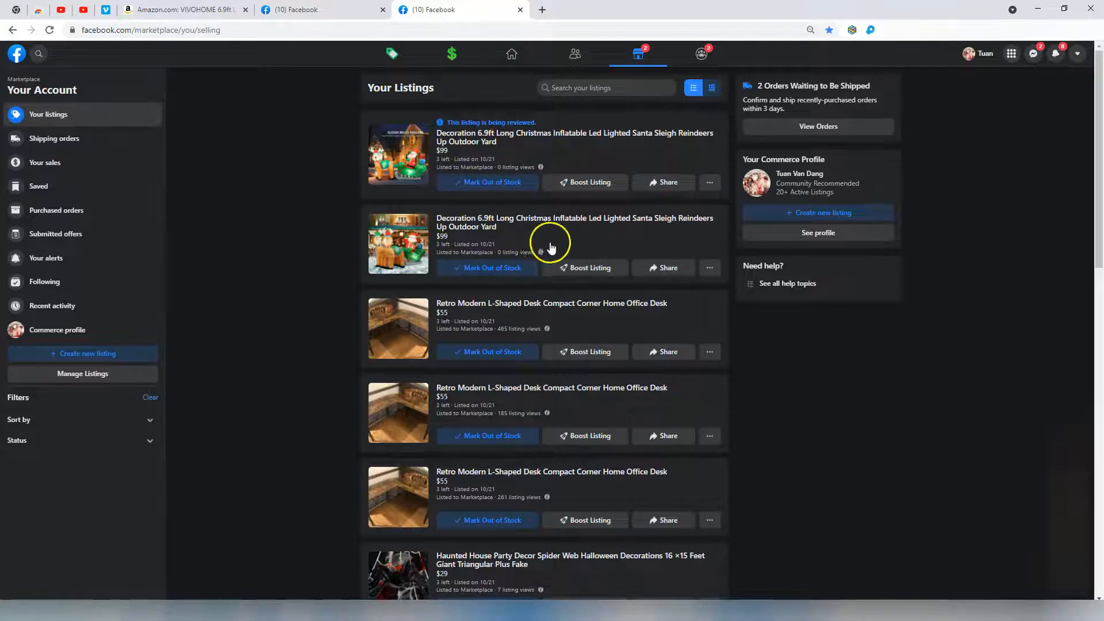
Scroll Your Listings and zoom the browser to 100% to review the sleigh listings.
scroll(252, 429, "down", 1)
scroll(252, 431, "down", 1)
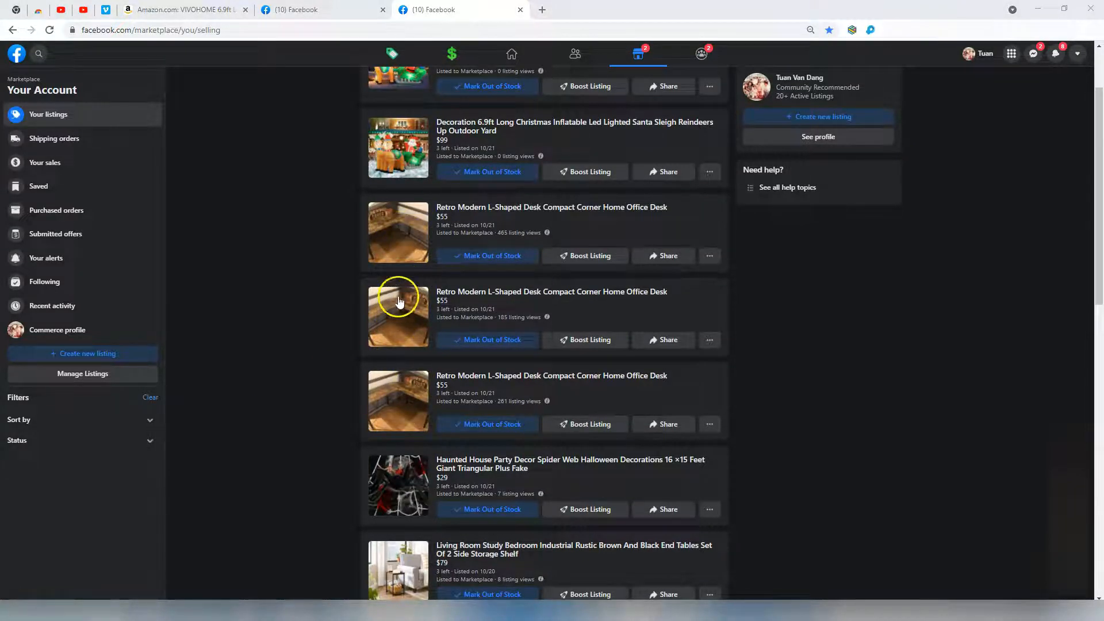
scroll(401, 221, "up", 2)
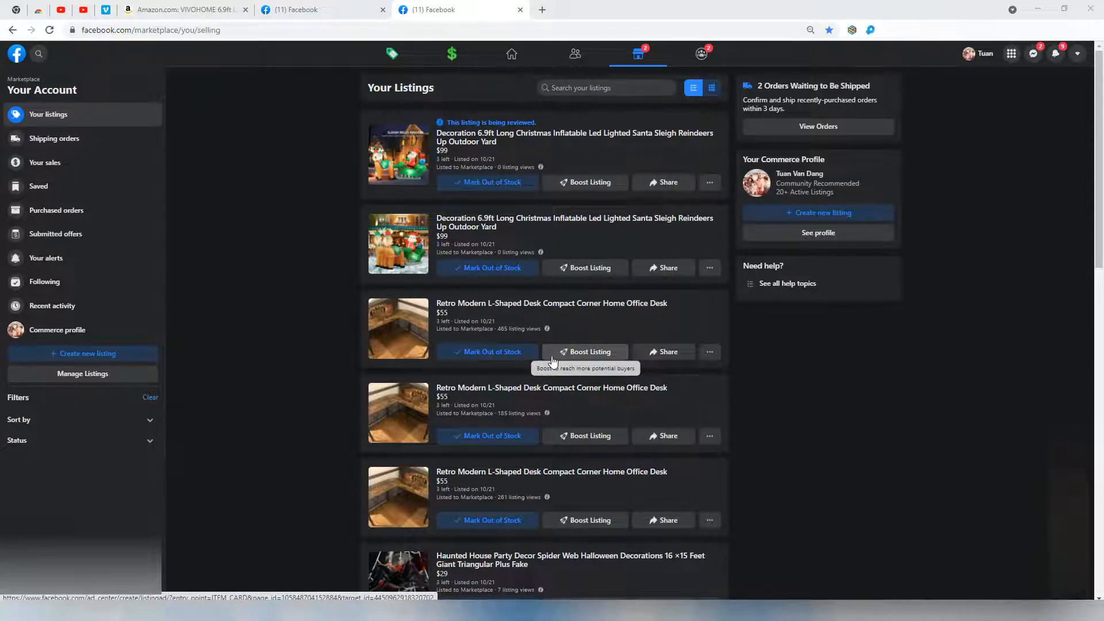
left_click(832, 387)
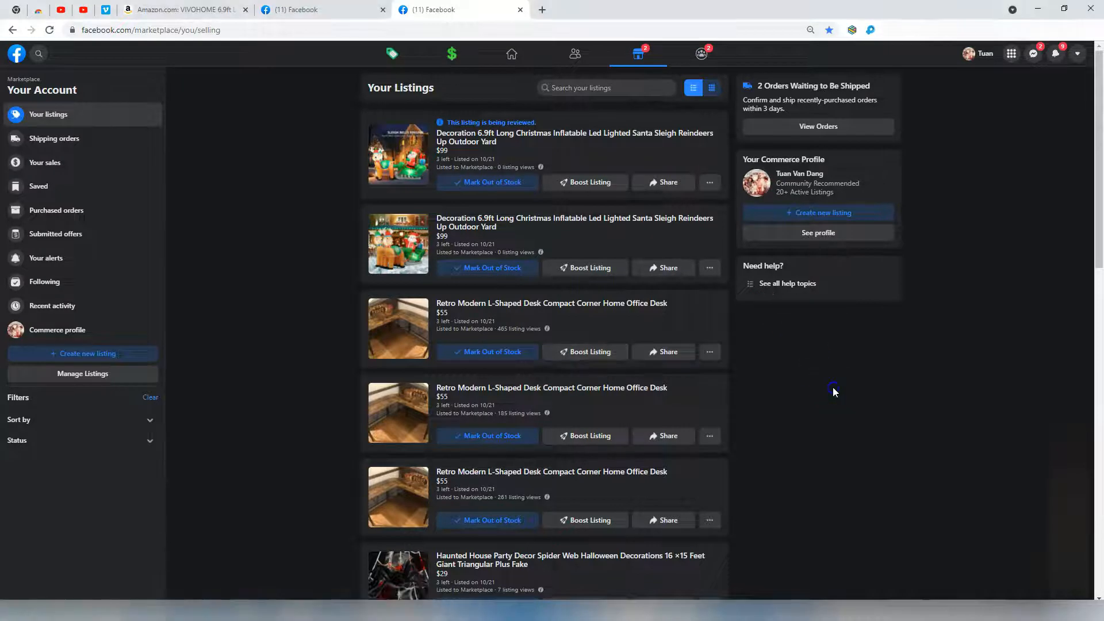
key("ctrl+plus")
key("ctrl+plus")
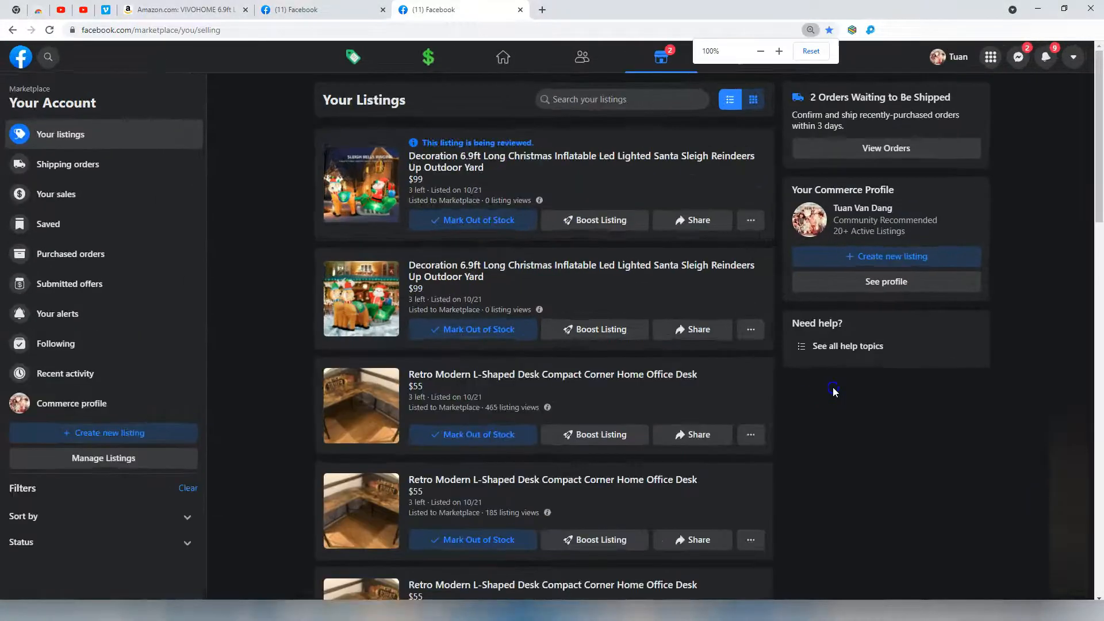
scroll(814, 384, "down", 3)
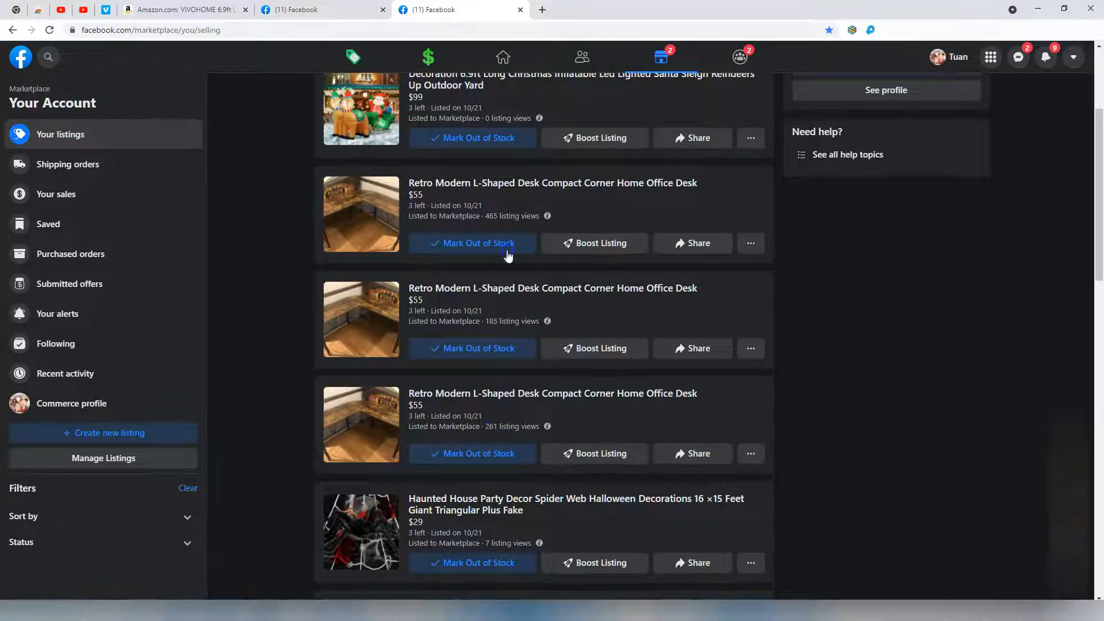
left_click(598, 214)
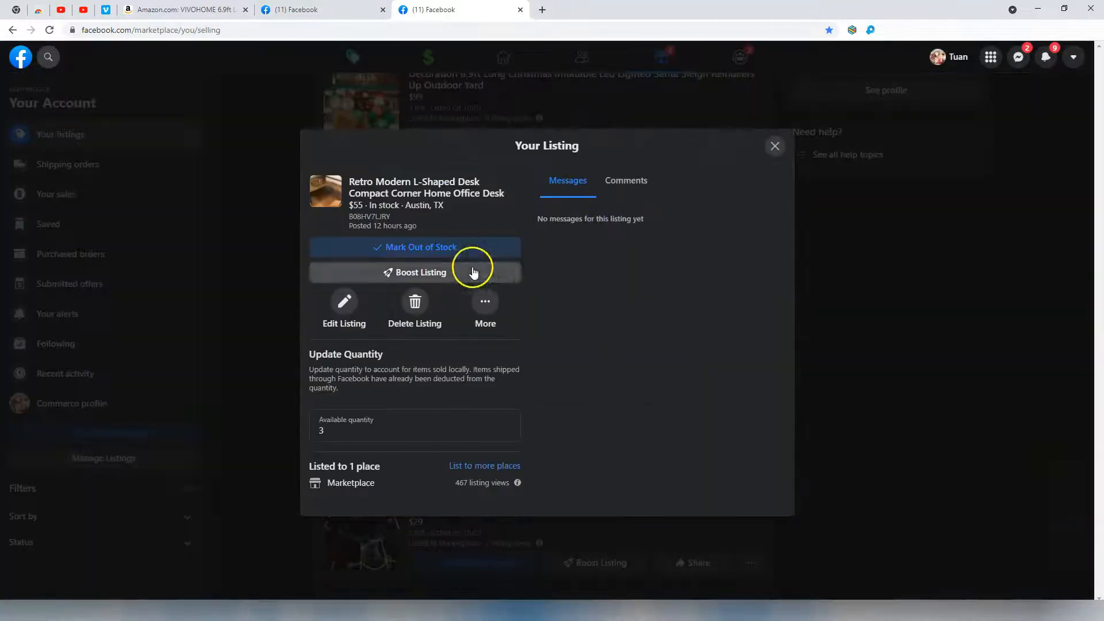
left_click(841, 273)
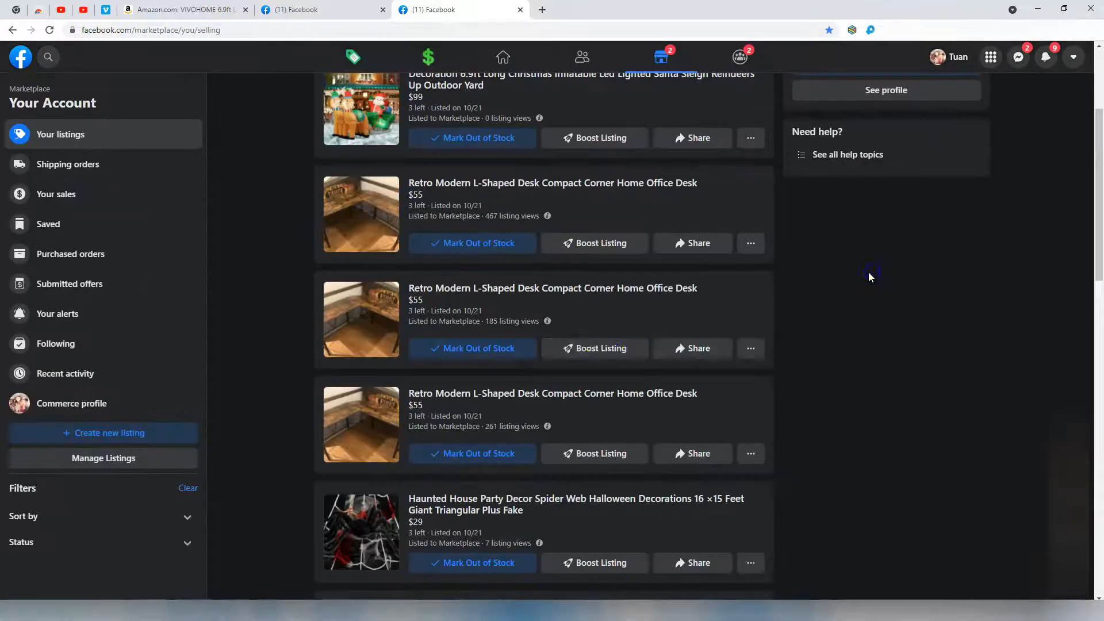
left_click(592, 316)
left_click(865, 284)
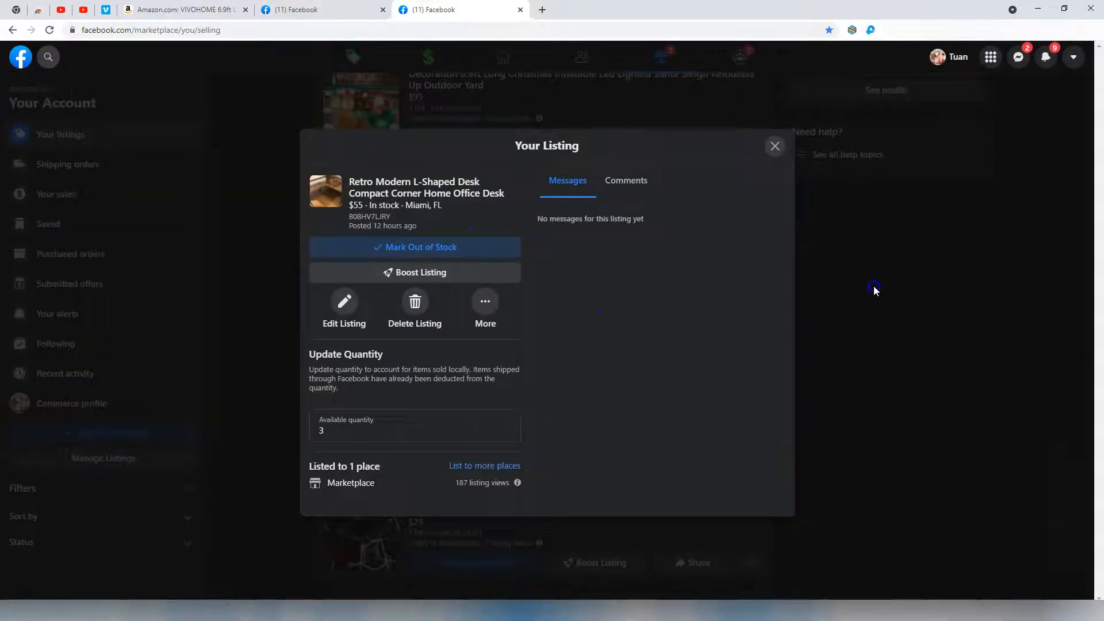
left_click(611, 405)
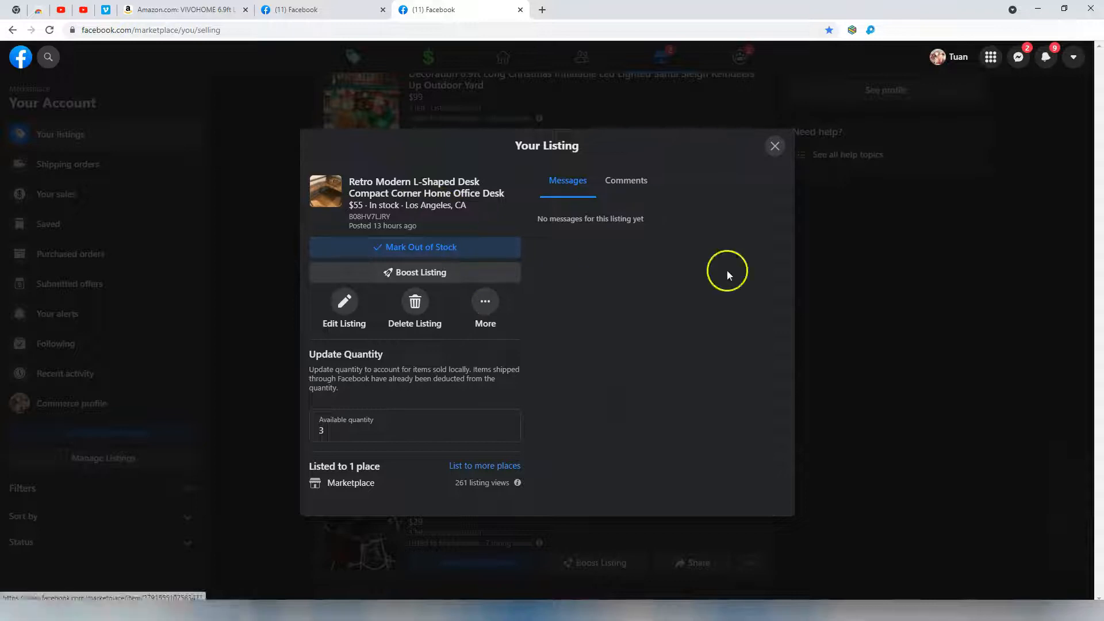
left_click(922, 312)
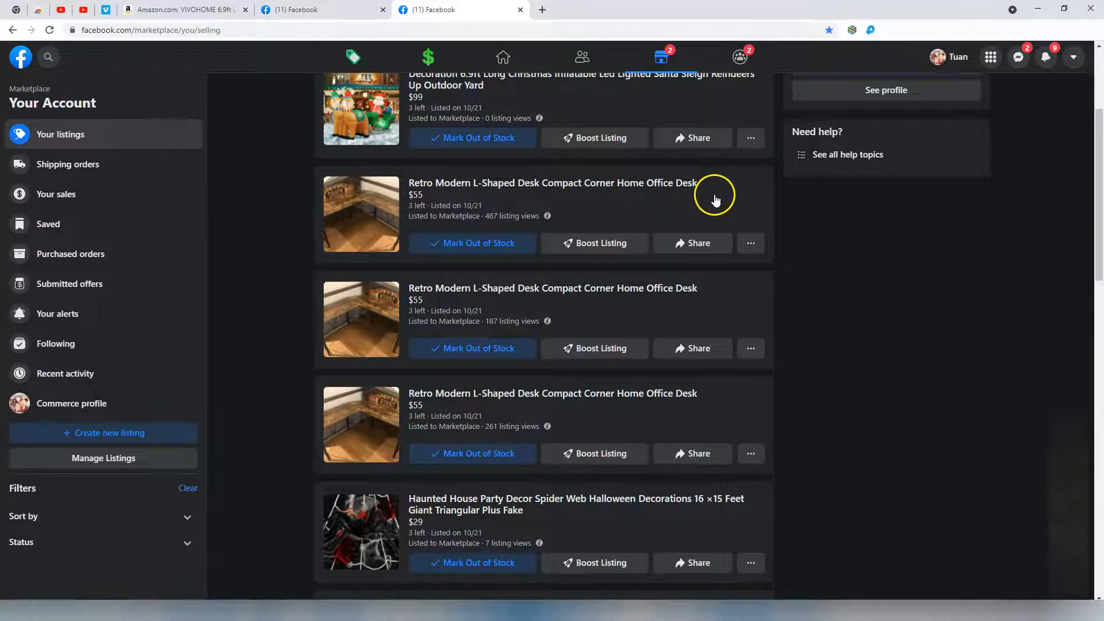
left_click(596, 209)
left_click(371, 215)
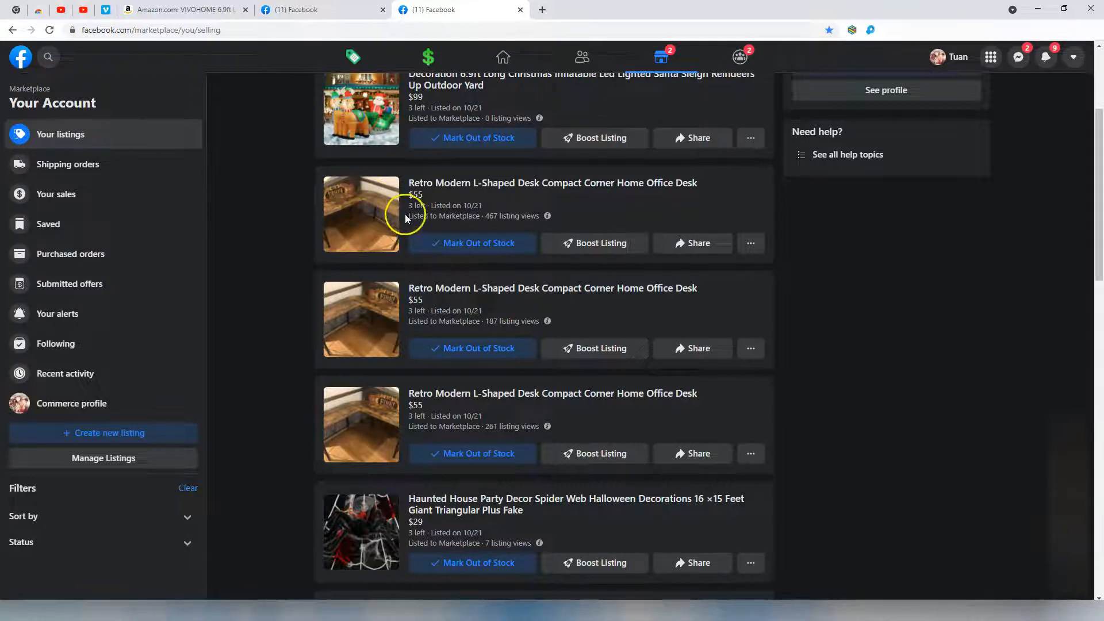